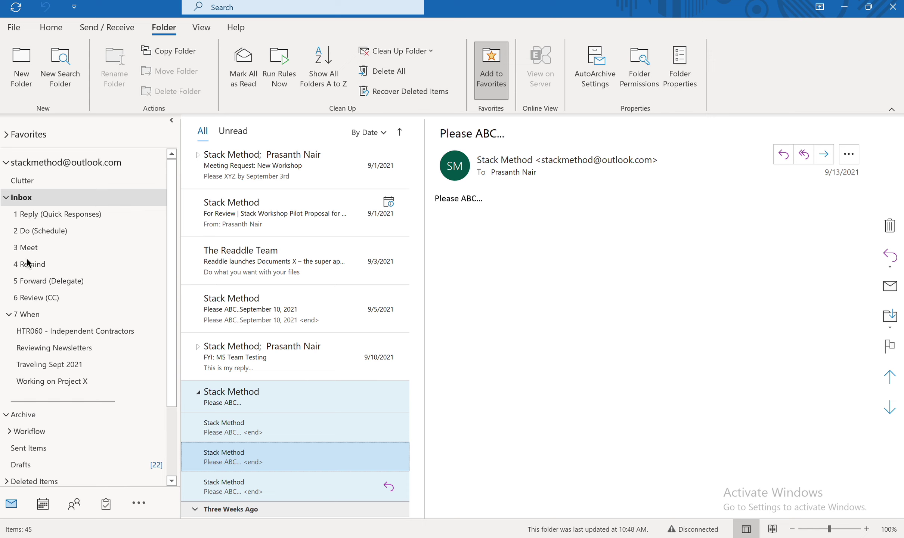
Step: Collapse and re-expand Inbox, then expand and collapse 7 When to hide its subfolders
click(7, 200)
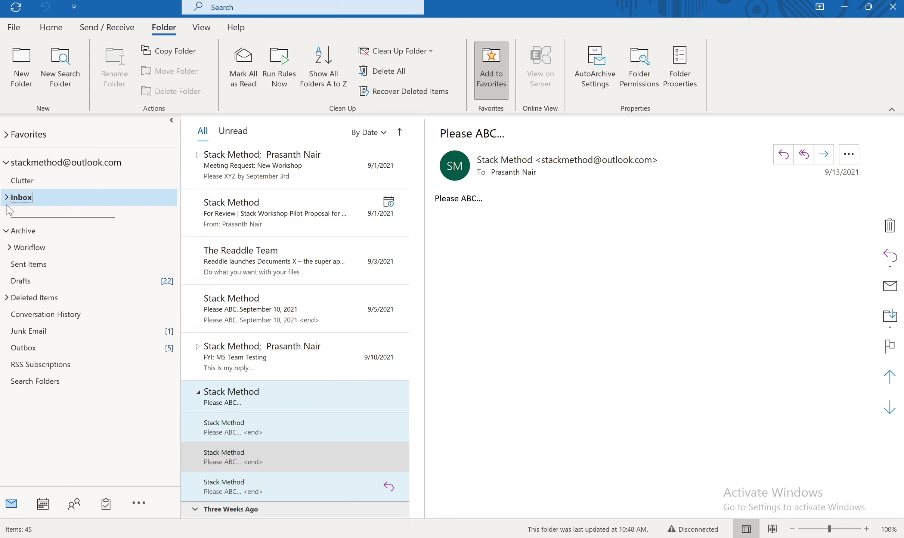
click(6, 199)
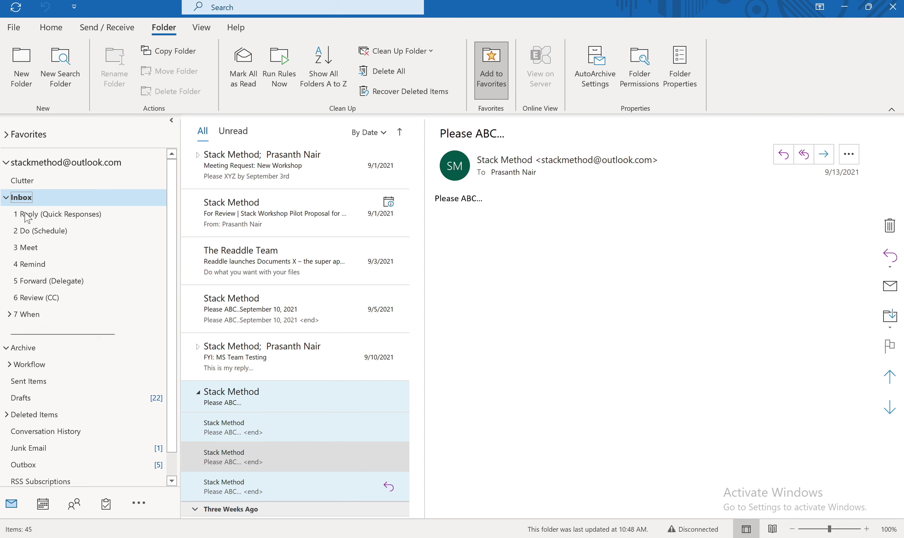
click(10, 315)
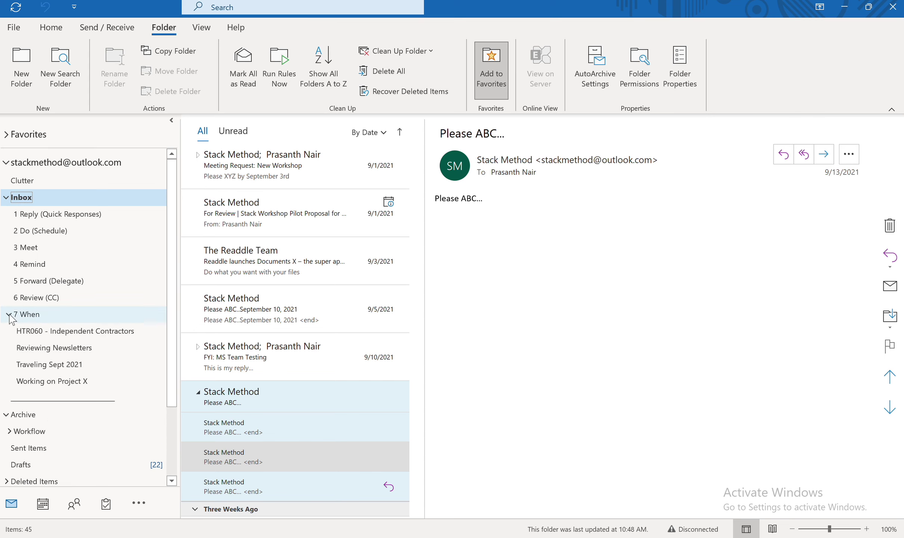
click(9, 315)
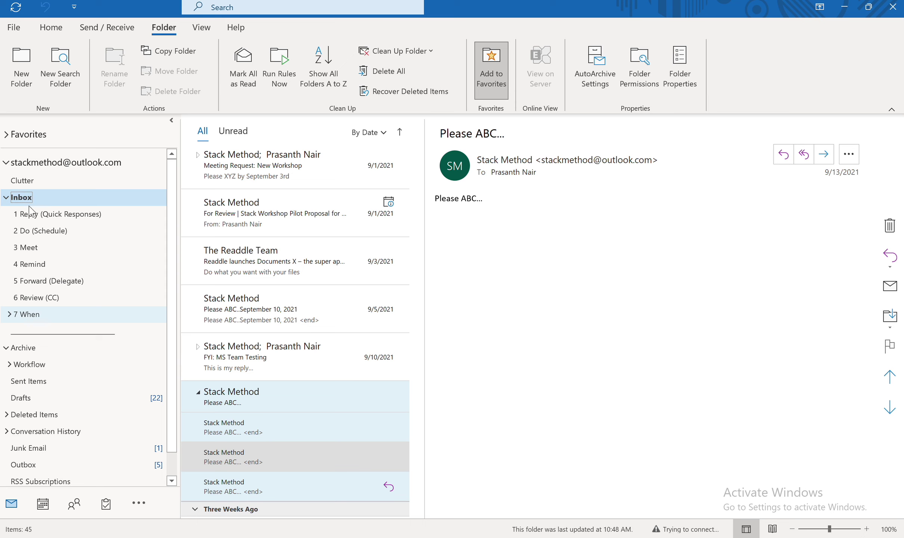
Step: Open the underscore-named separator folder beneath 7 When, showing its empty message list
click(33, 333)
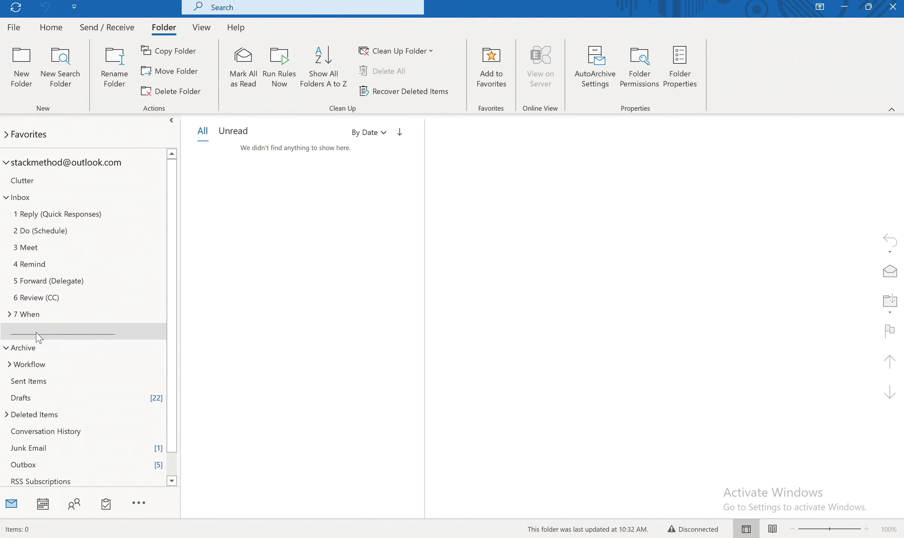
Step: Add a new underscore-named subfolder inside the separator folder with New Folder
click(26, 67)
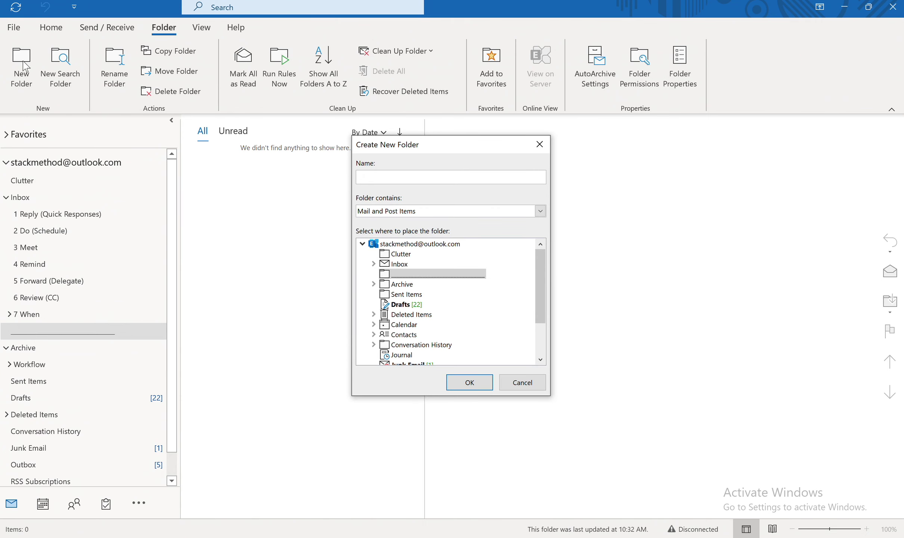
text(_New Folder)
text(Projects A)
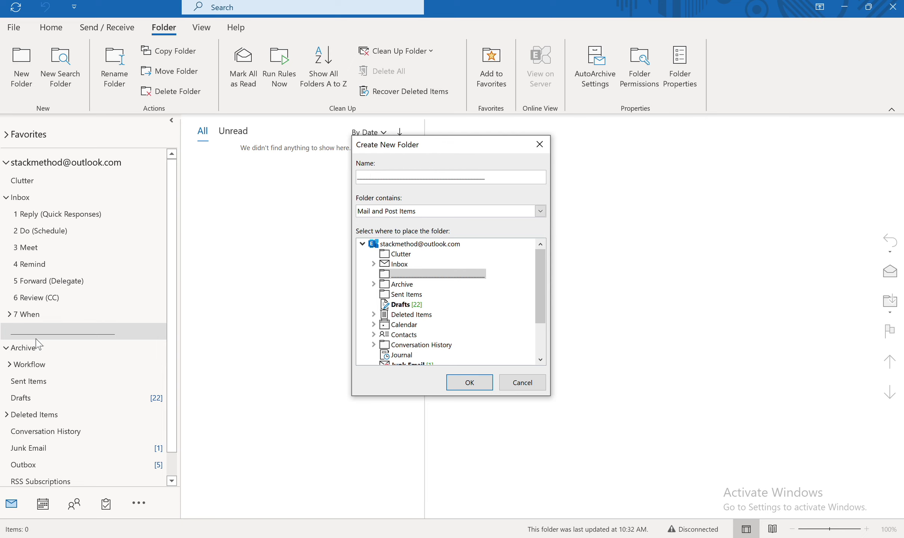
click(460, 382)
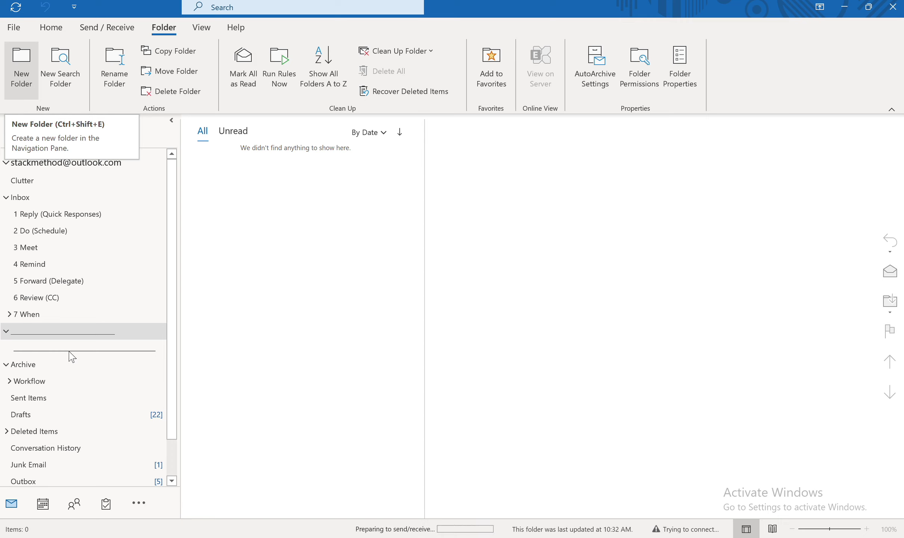
Step: Move the new underscore folder into Archive, confirming the move, and select it there
mouse_move(69, 357)
mouse_down()
mouse_move(66, 302)
mouse_move(51, 380)
mouse_up()
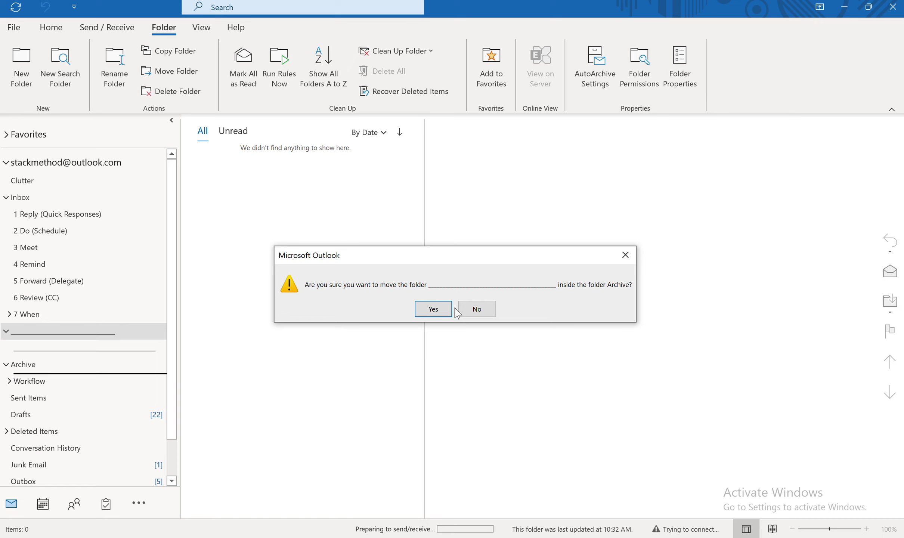
click(433, 309)
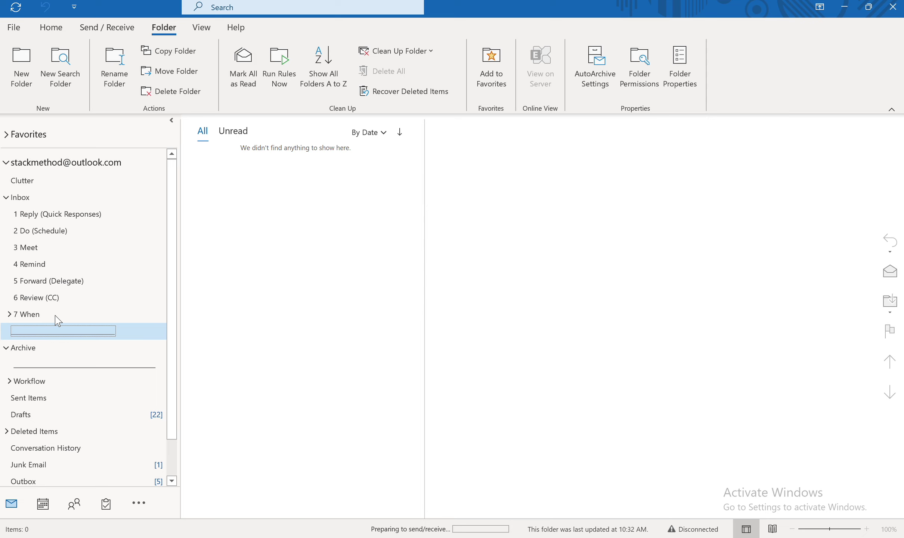
click(37, 367)
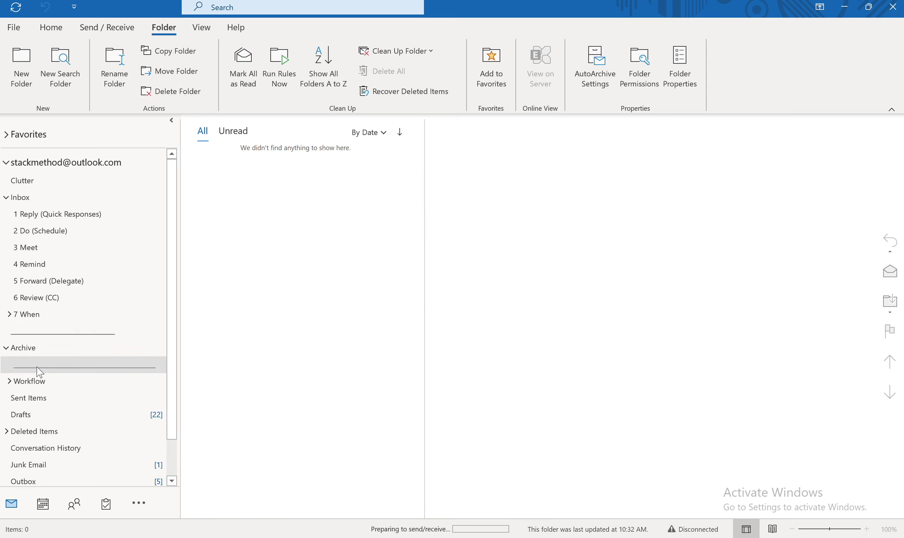
Step: Delete the underscore folder under Archive, confirming its move to Deleted Items
right_click(36, 369)
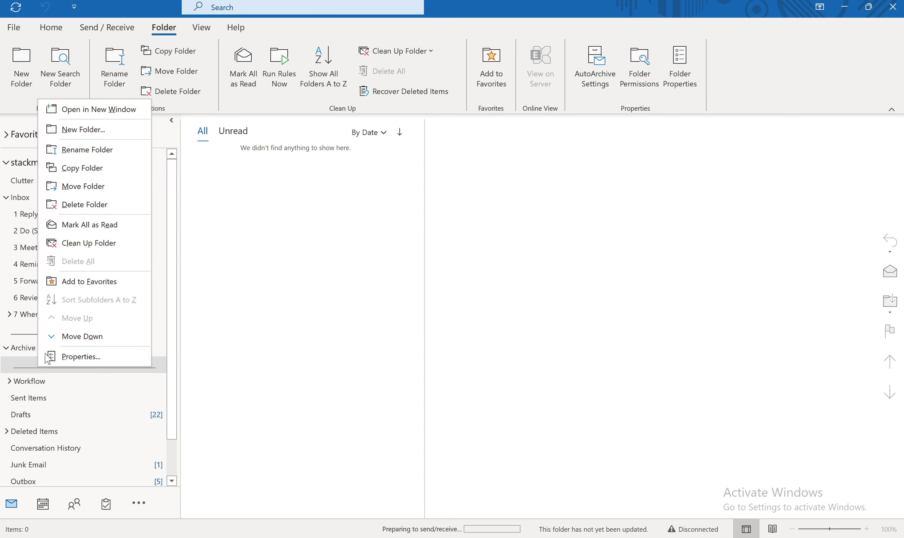
click(100, 205)
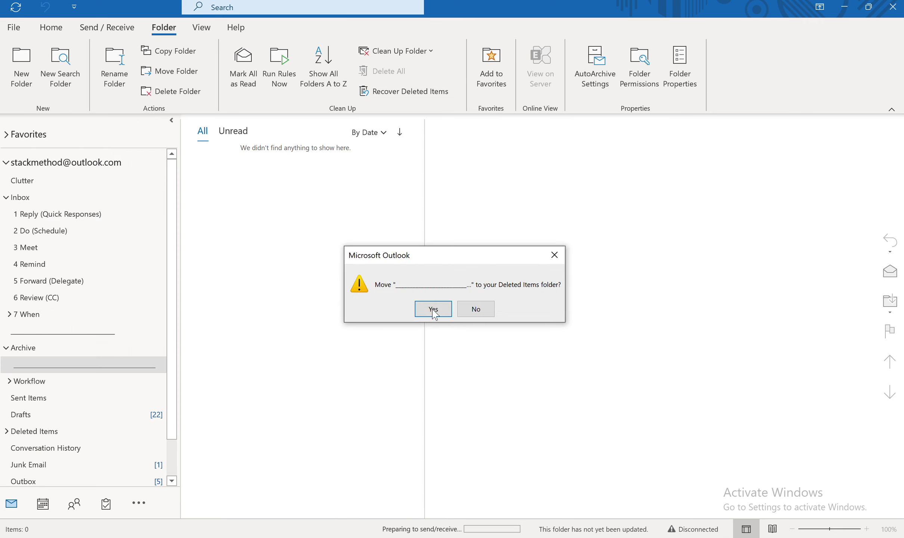
click(440, 309)
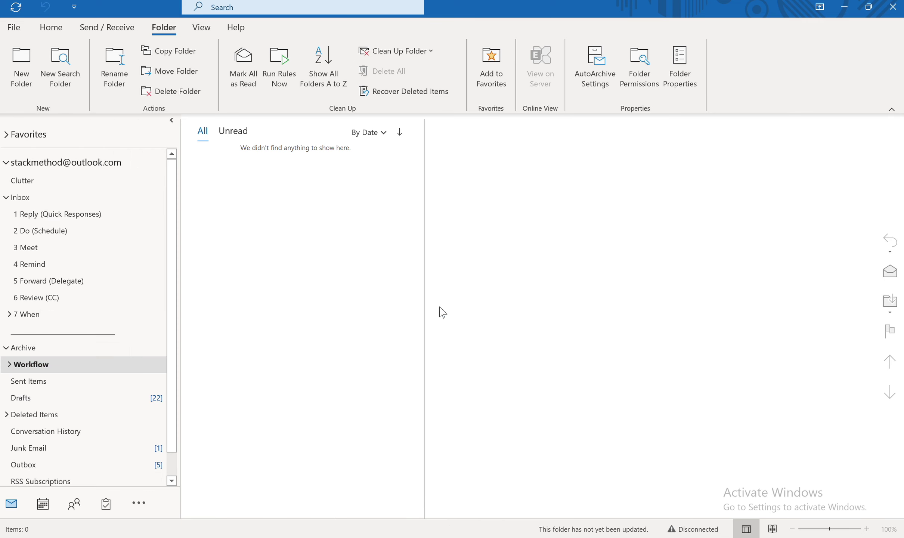